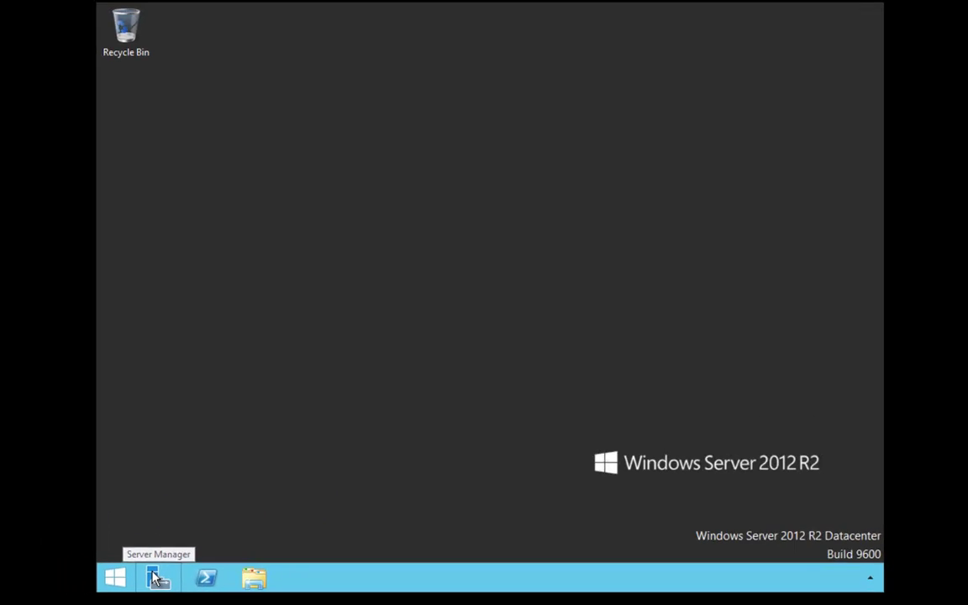
- In Server Manager, start adding roles and features as a role-based installation on the local server from the server pool
left_click(154, 578)
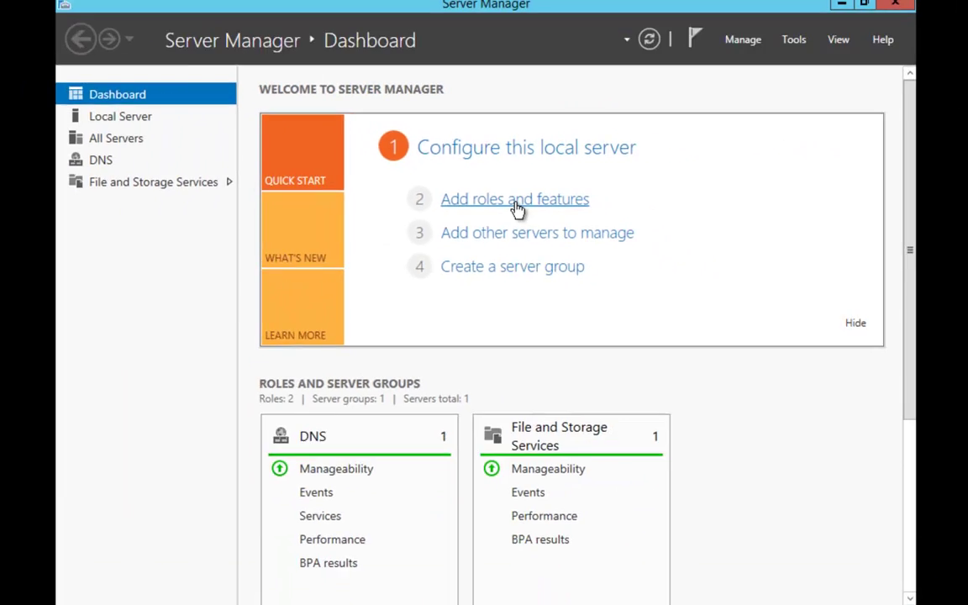
left_click(574, 232)
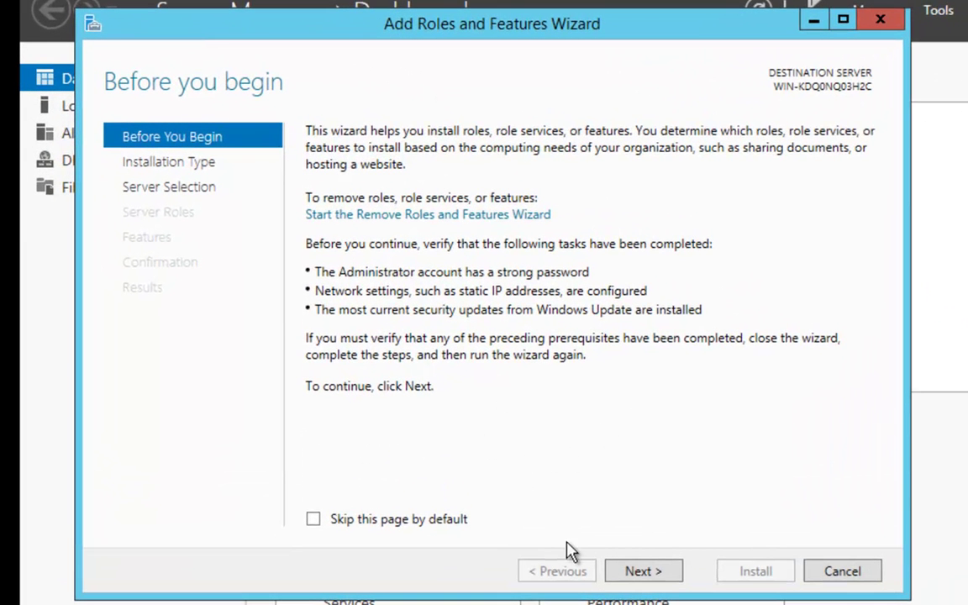
left_click(644, 571)
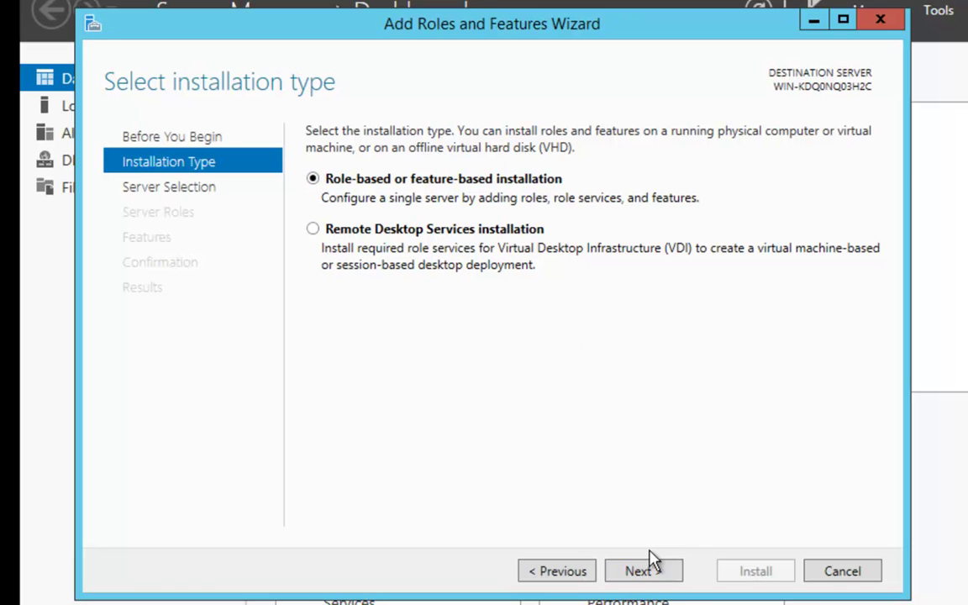
left_click(653, 572)
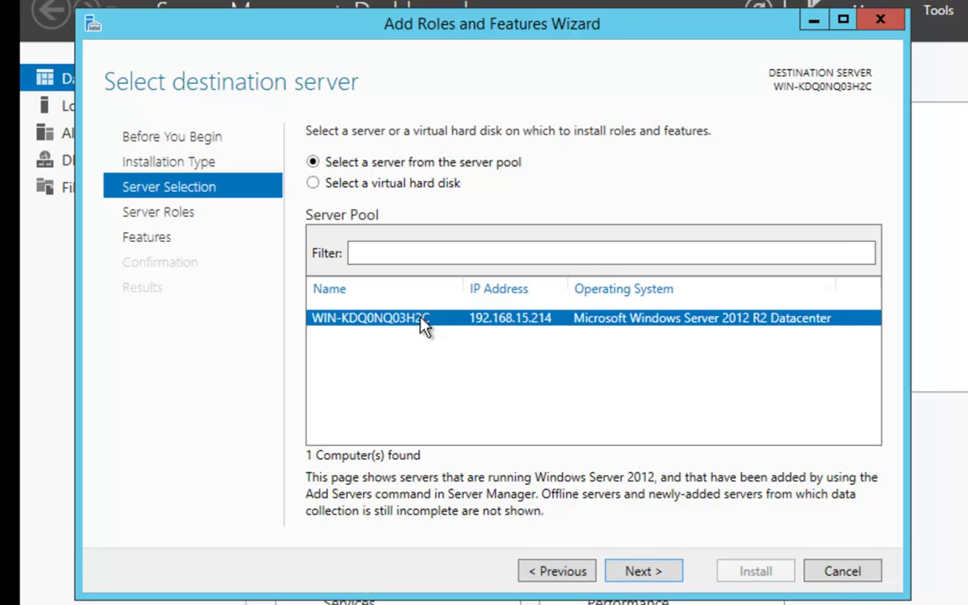
left_click(659, 574)
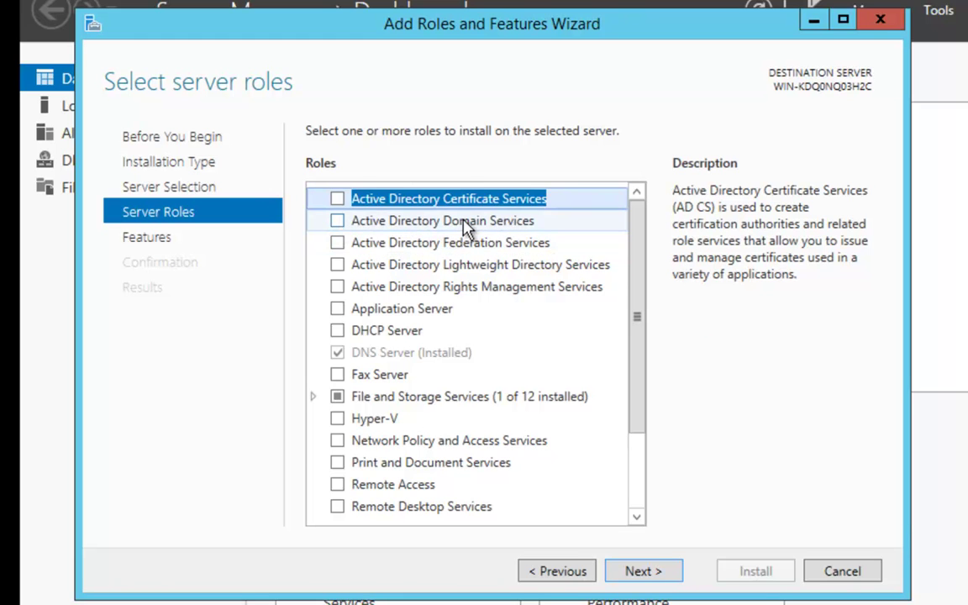
- Select the Active Directory Domain Services role with its required features and management tools, keeping the default feature selection
left_click(424, 222)
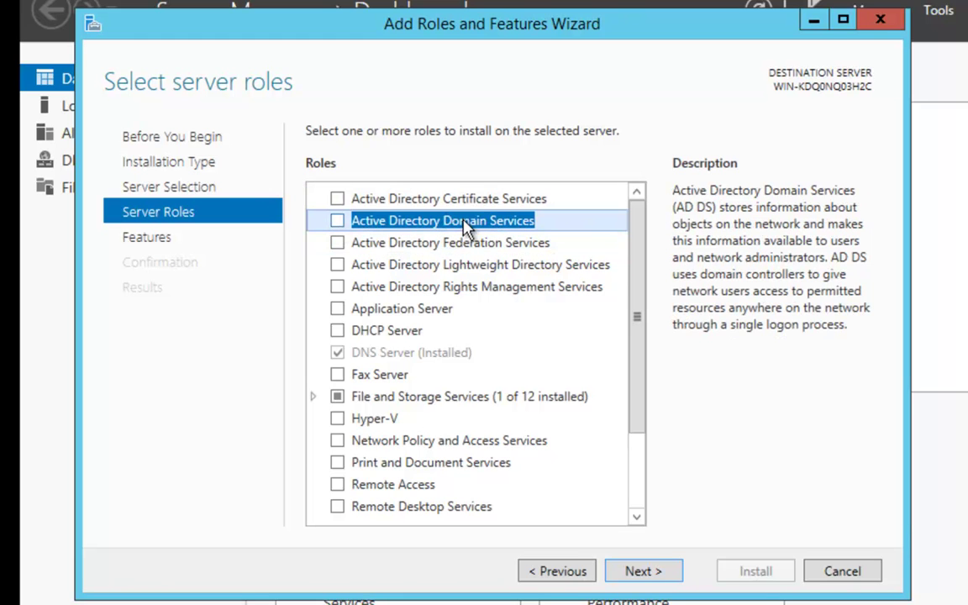
left_click(337, 221)
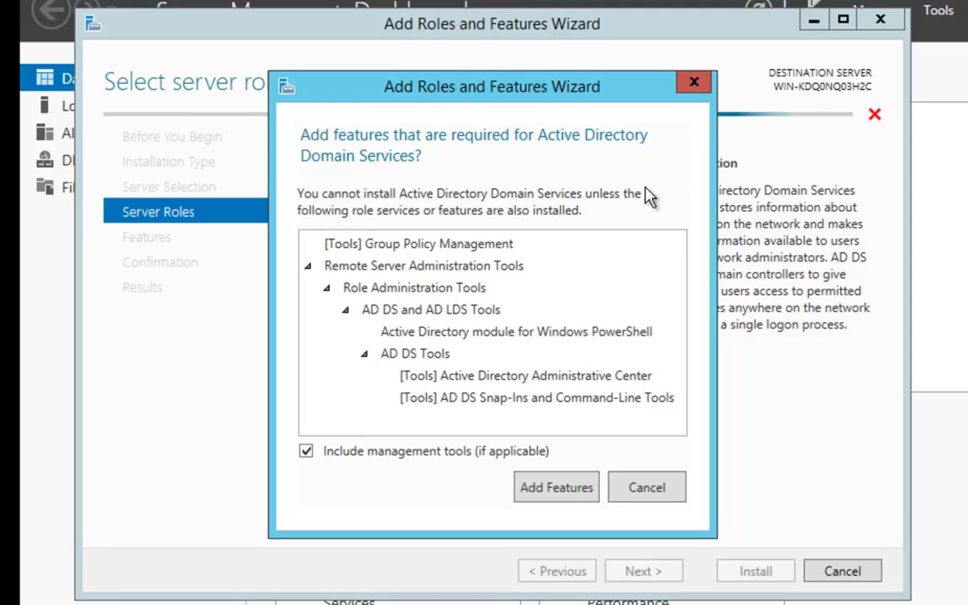
left_click(557, 490)
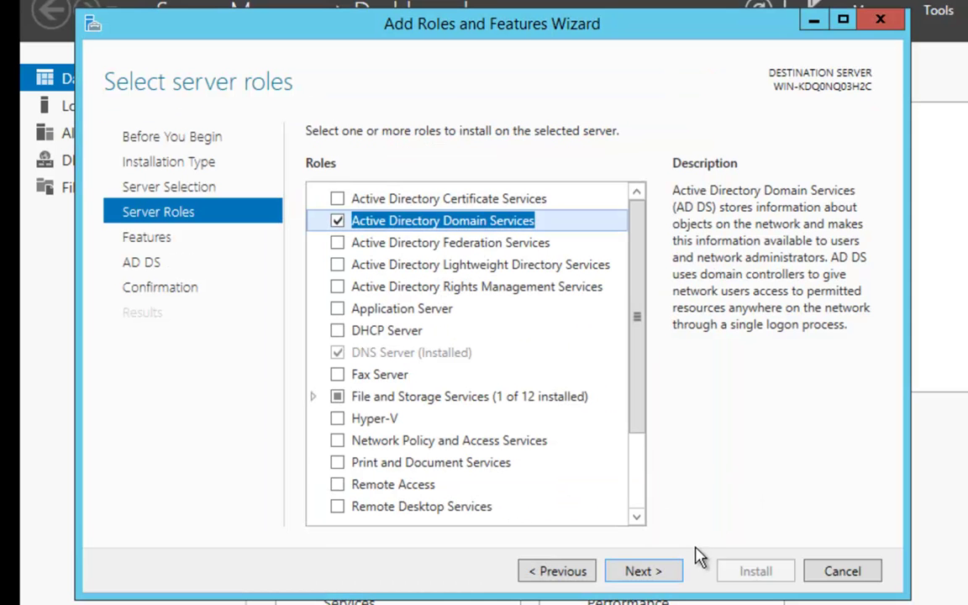
left_click(662, 572)
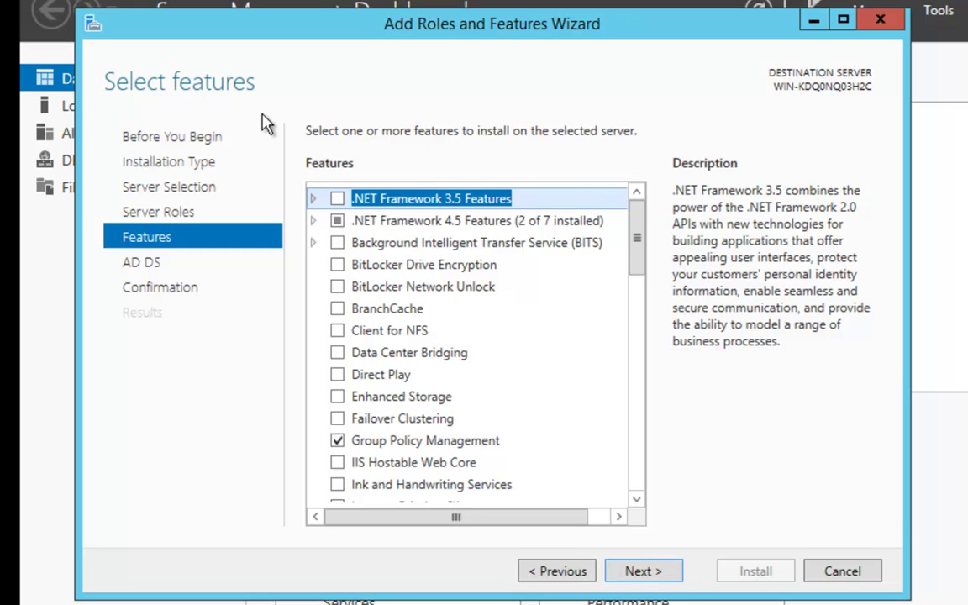
left_click(662, 572)
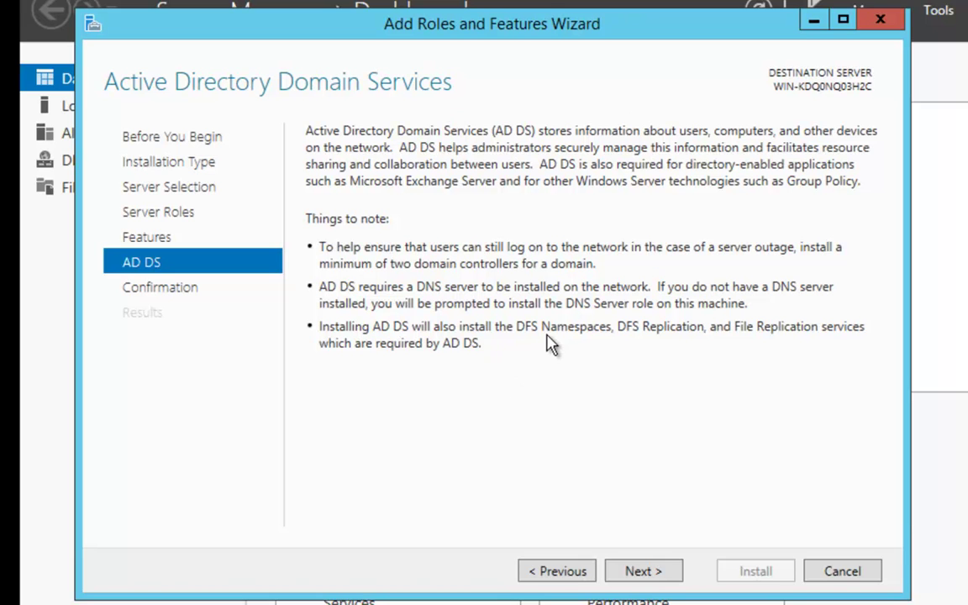
left_click(647, 573)
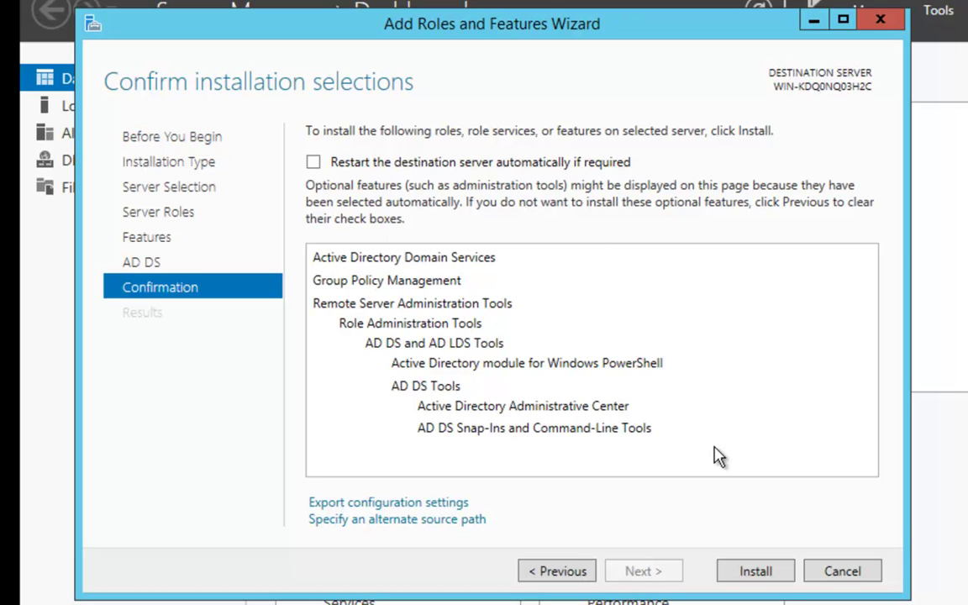
- Allow automatic restart of the destination server, install the selected role and features, and close the wizard
left_click(314, 163)
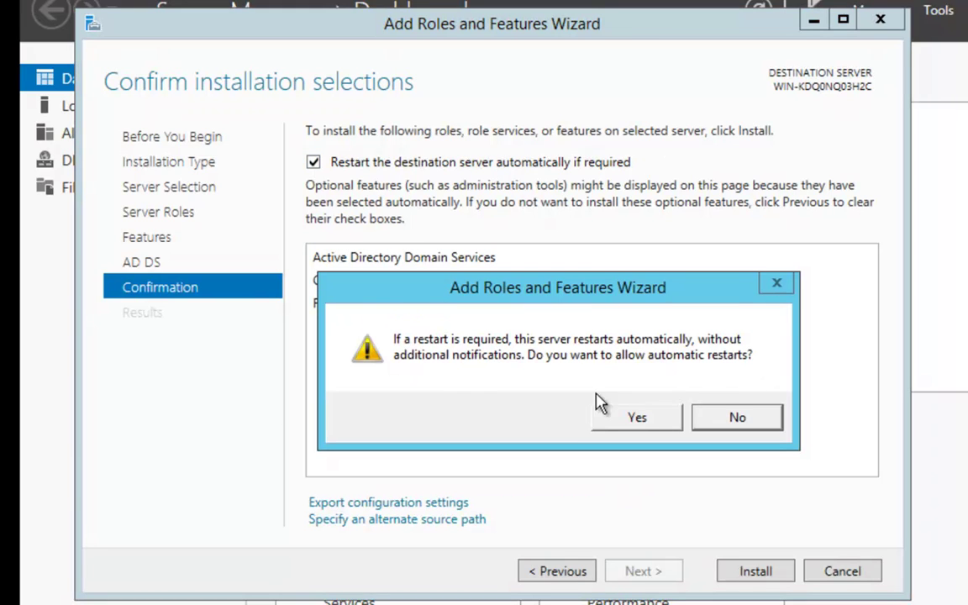
left_click(637, 419)
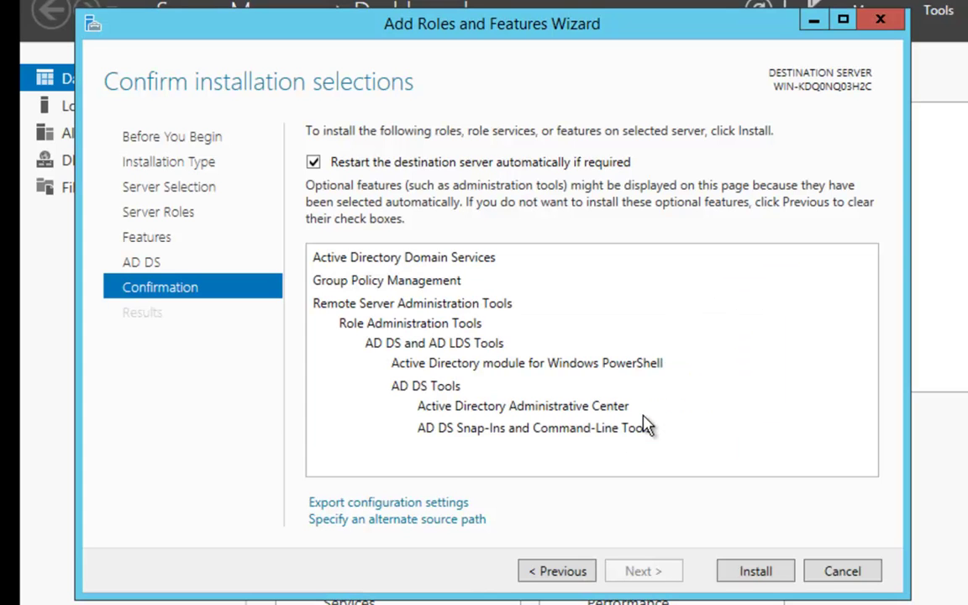
left_click(744, 572)
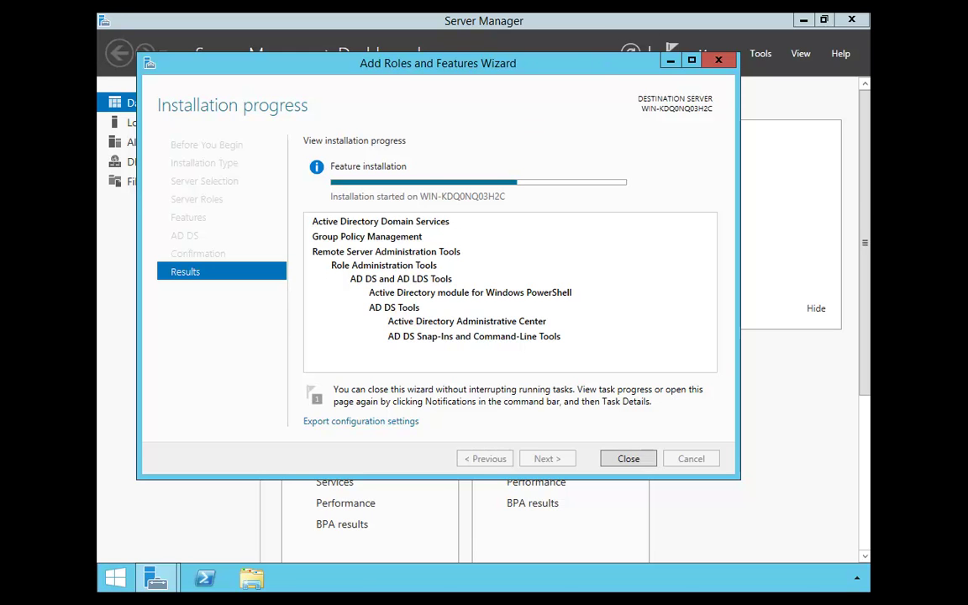
left_click(628, 458)
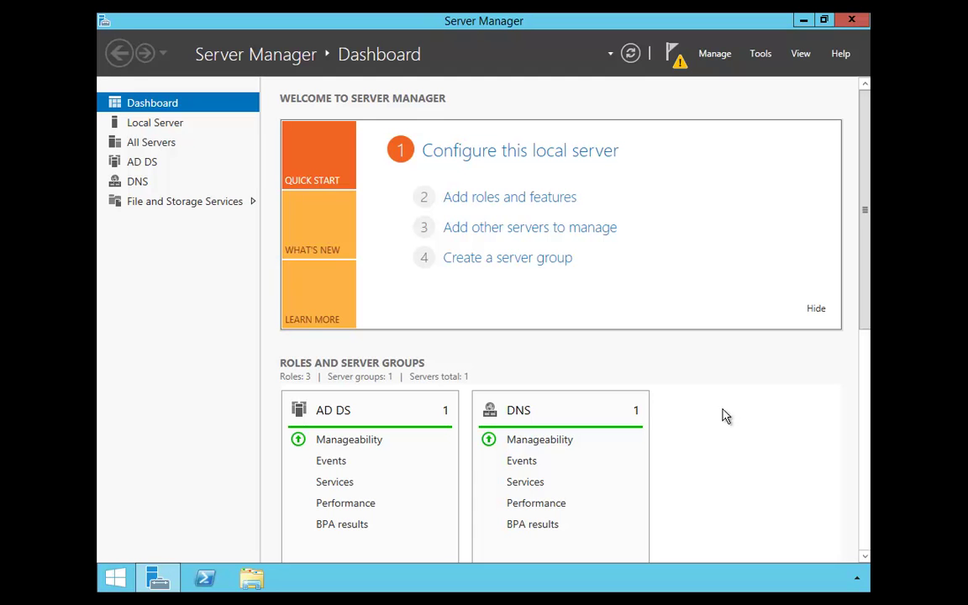
- Open the AD DS post-deployment configuration task and start promoting this server to a domain controller
left_click(141, 163)
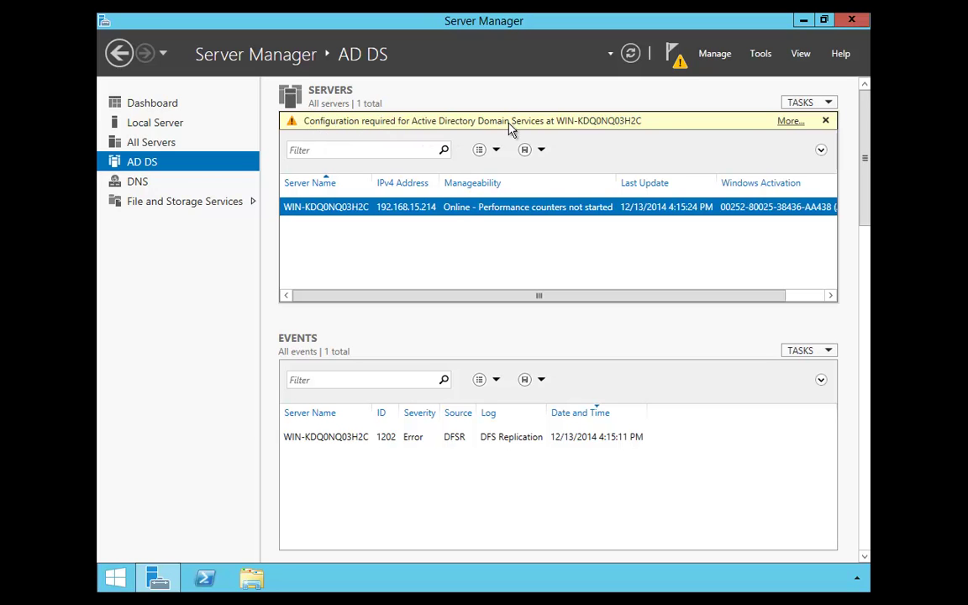
left_click(790, 121)
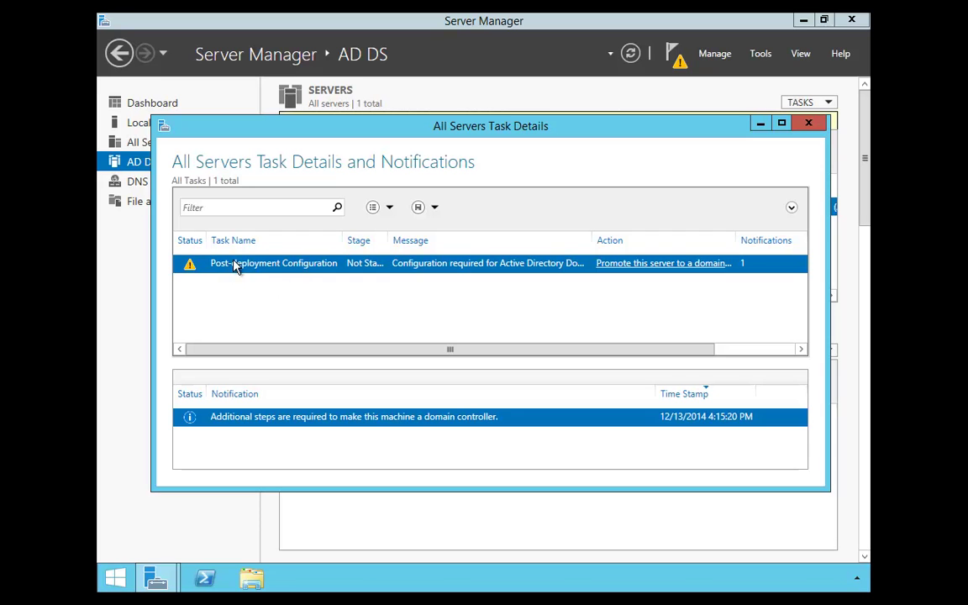
left_click(664, 266)
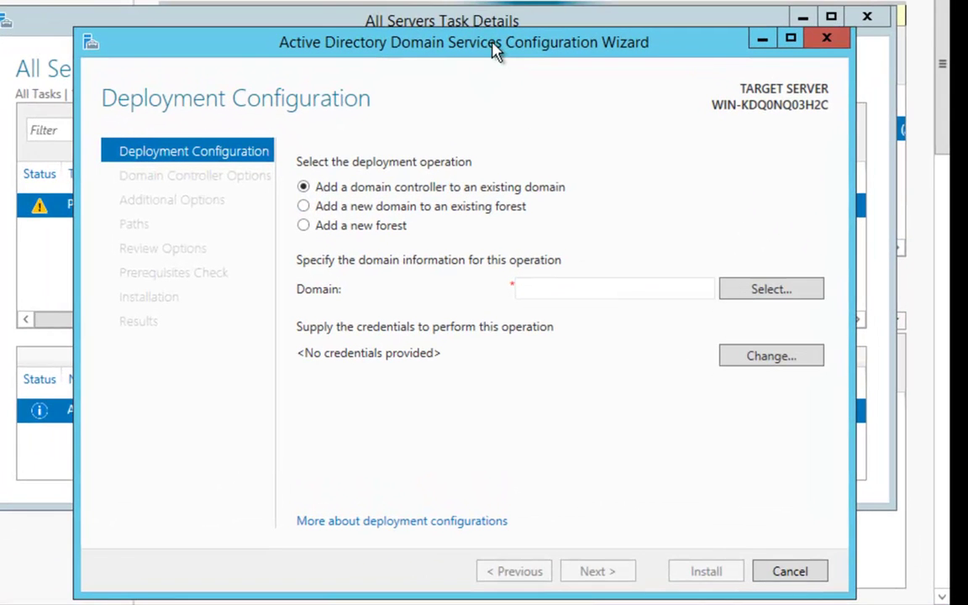
left_click_drag(496, 50, 436, 15)
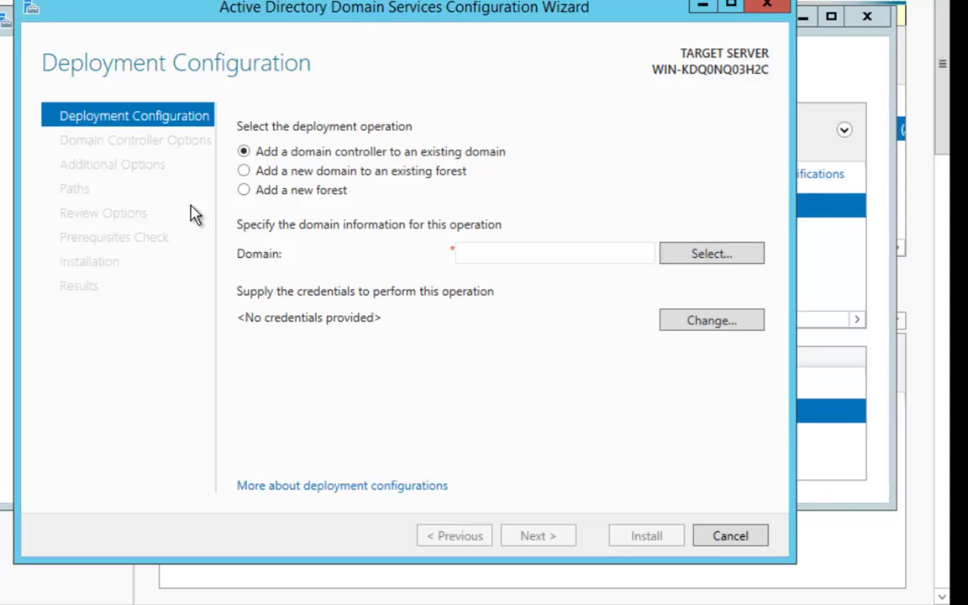
- Choose to add a new forest with the root domain name willpanek.com and continue to the domain controller options
left_click(243, 191)
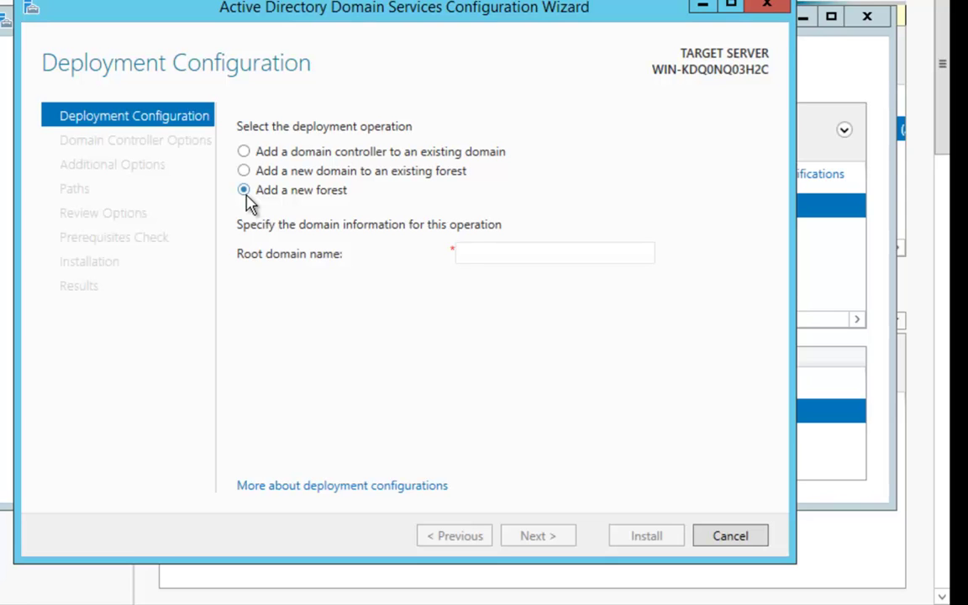
left_click(506, 254)
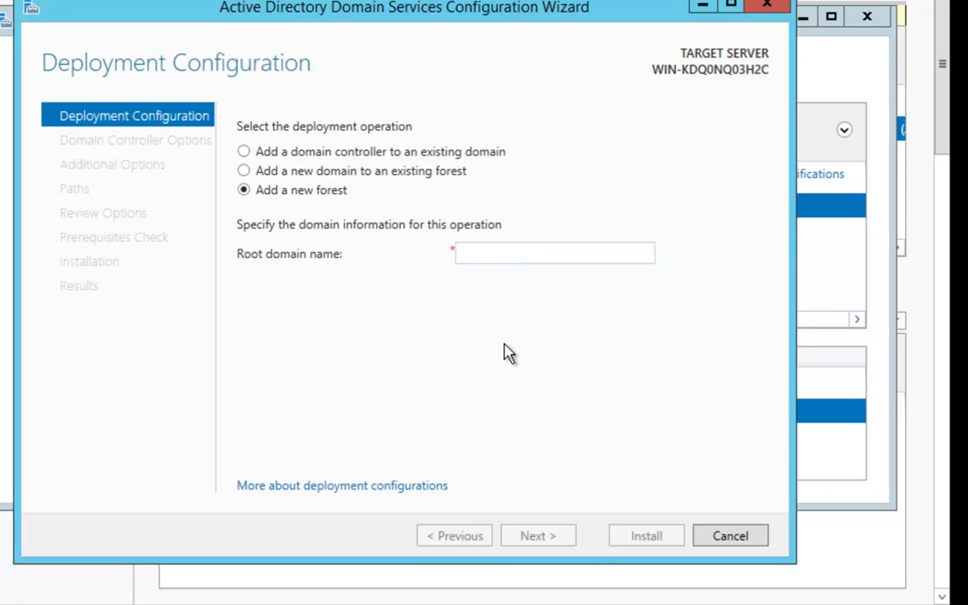
type("willpanek.com")
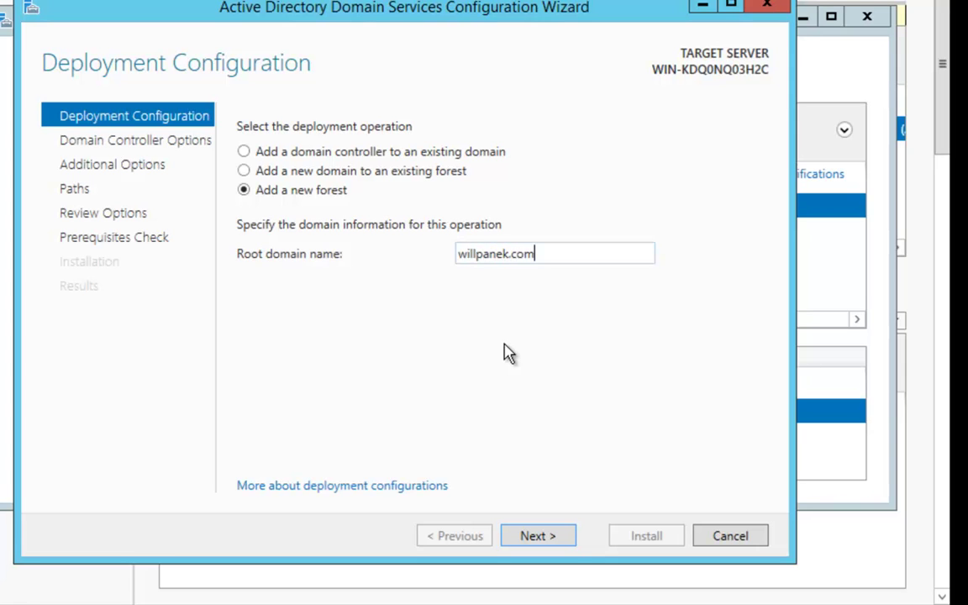
left_click(557, 539)
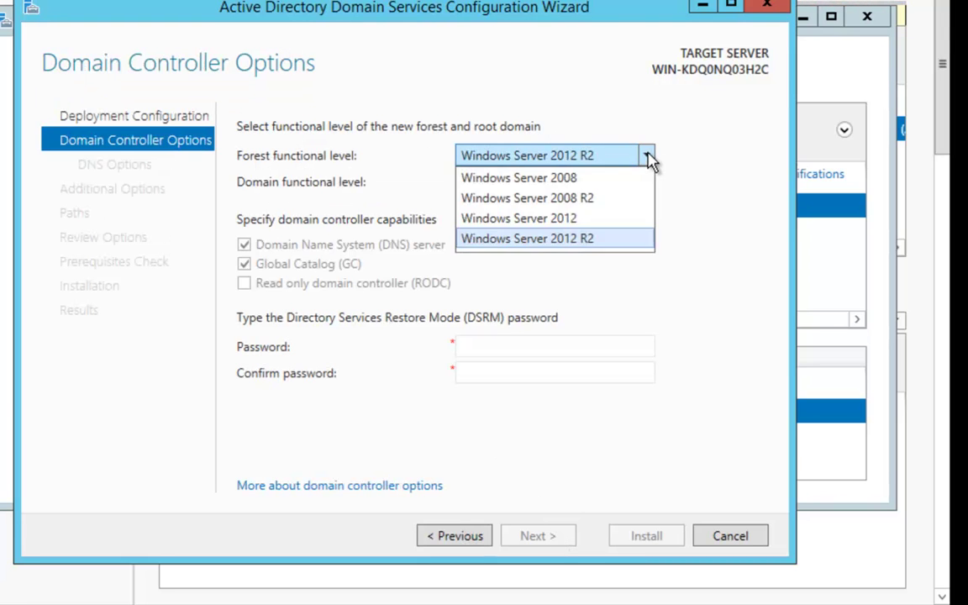
- Set the forest functional level to Windows Server 2008 R2, and enter and confirm the Directory Services Restore Mode password
left_click(621, 198)
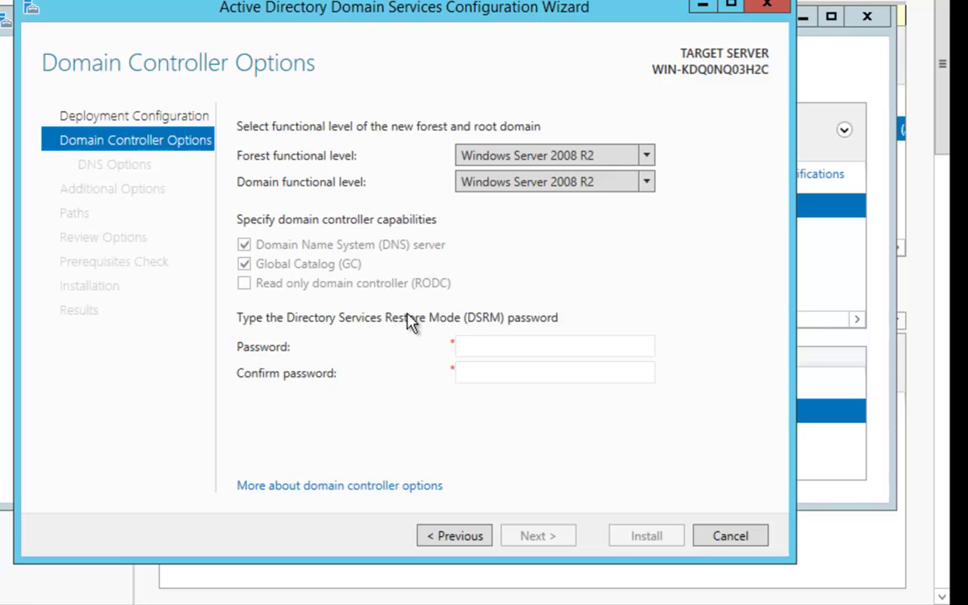
left_click(490, 345)
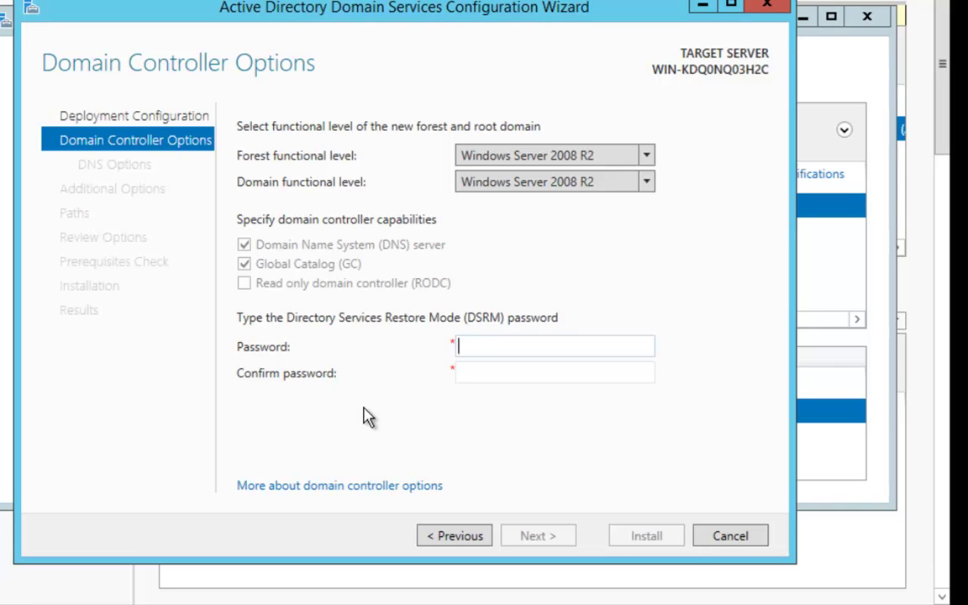
type("••••••••")
key("Tab")
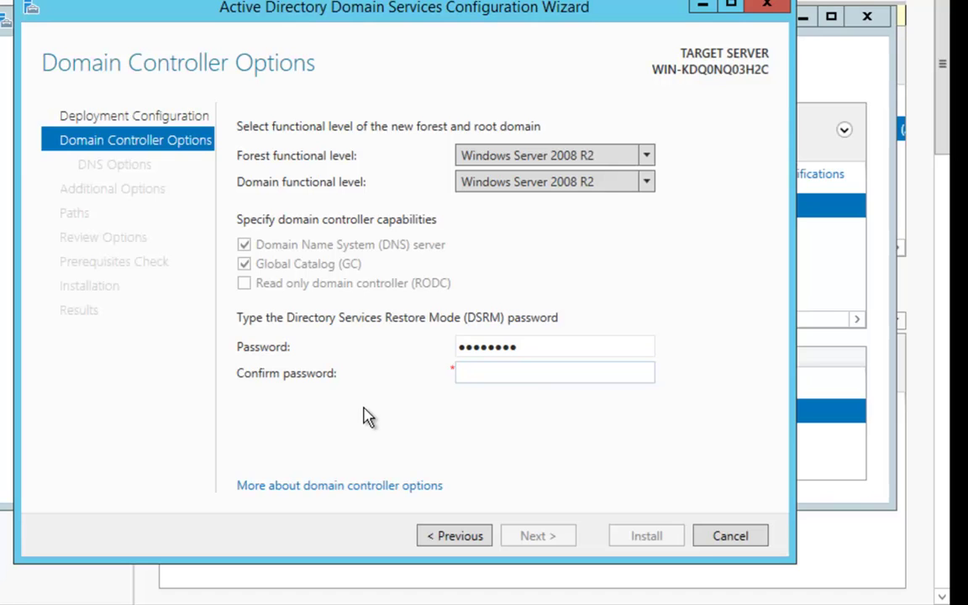
type("••••••••")
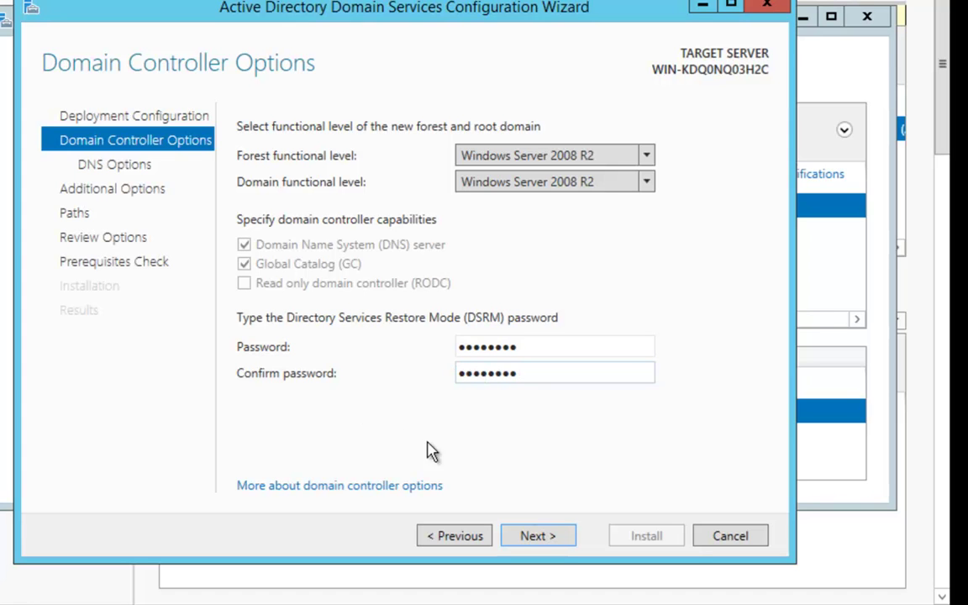
left_click(540, 534)
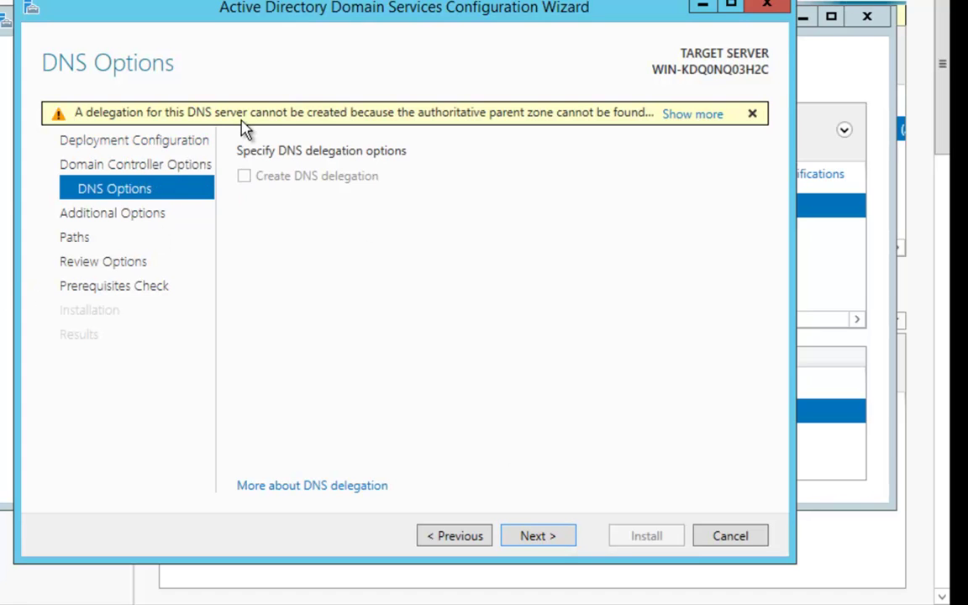
- Accept the default DNS options, NetBIOS name and folder paths, and continue past the options review to the prerequisites check
left_click(550, 536)
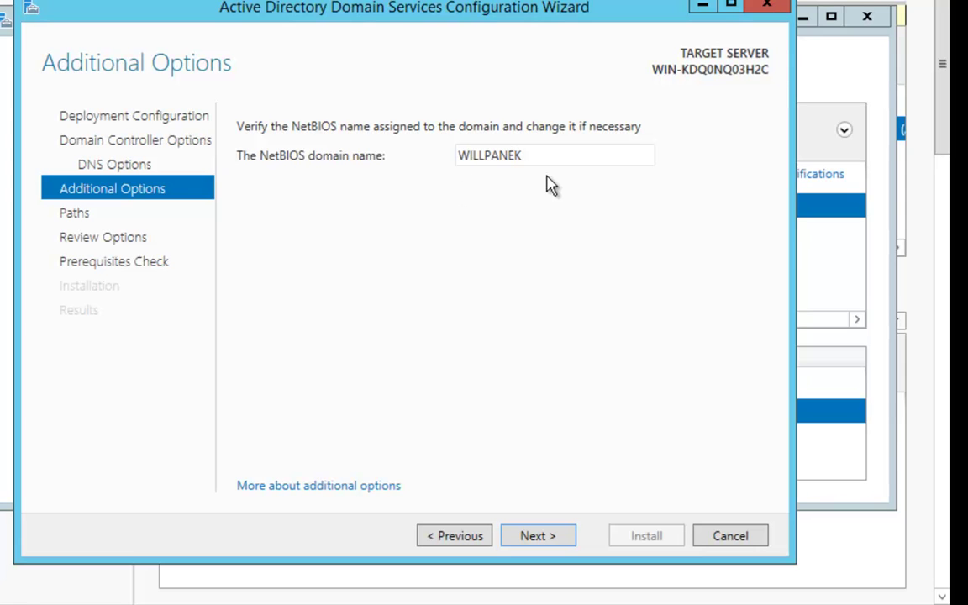
left_click(537, 544)
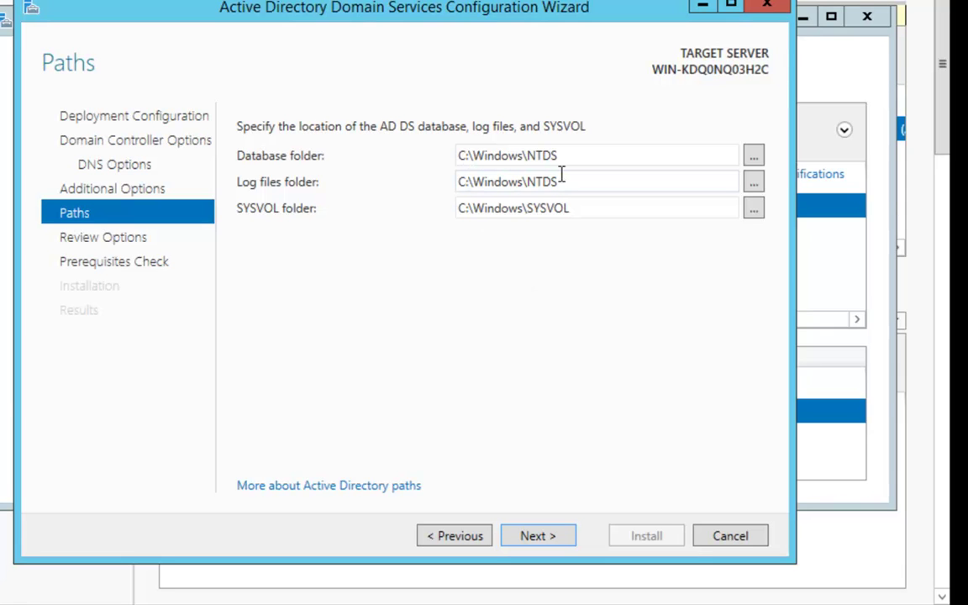
left_click(547, 543)
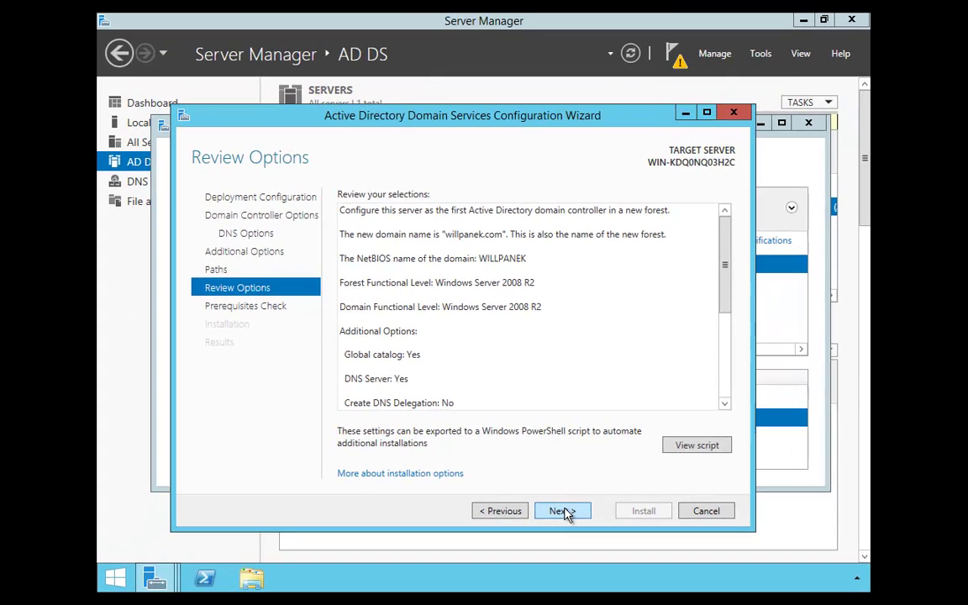
left_click(561, 510)
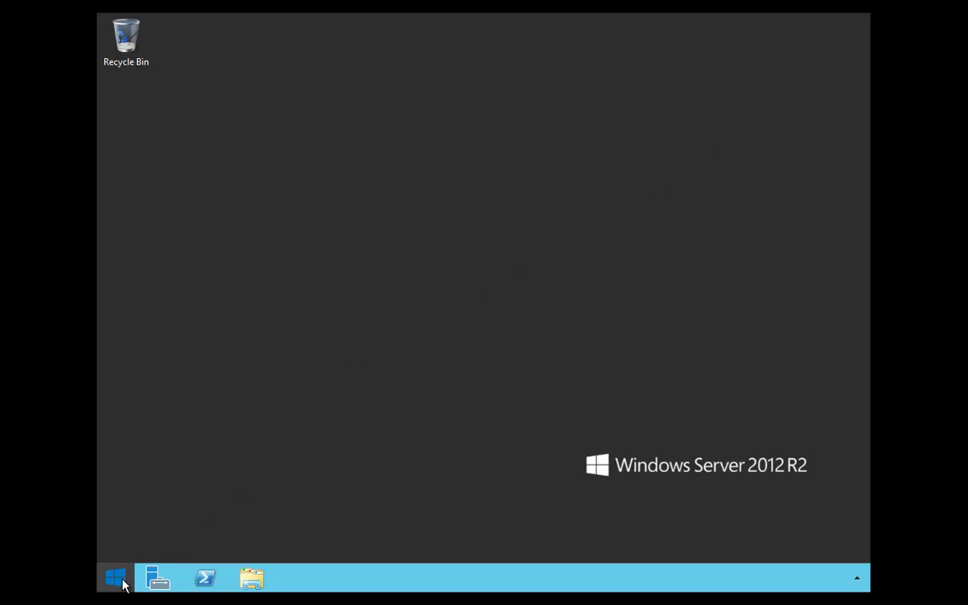
- Open Administrative Tools to check for the Active Directory consoles, and close the window
left_click(118, 580)
left_click(417, 208)
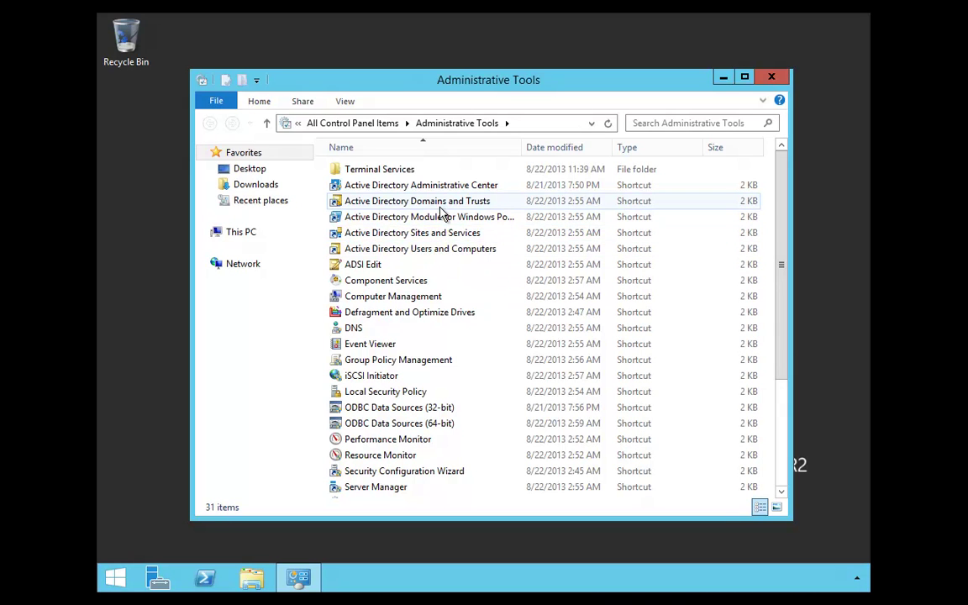
left_click(770, 77)
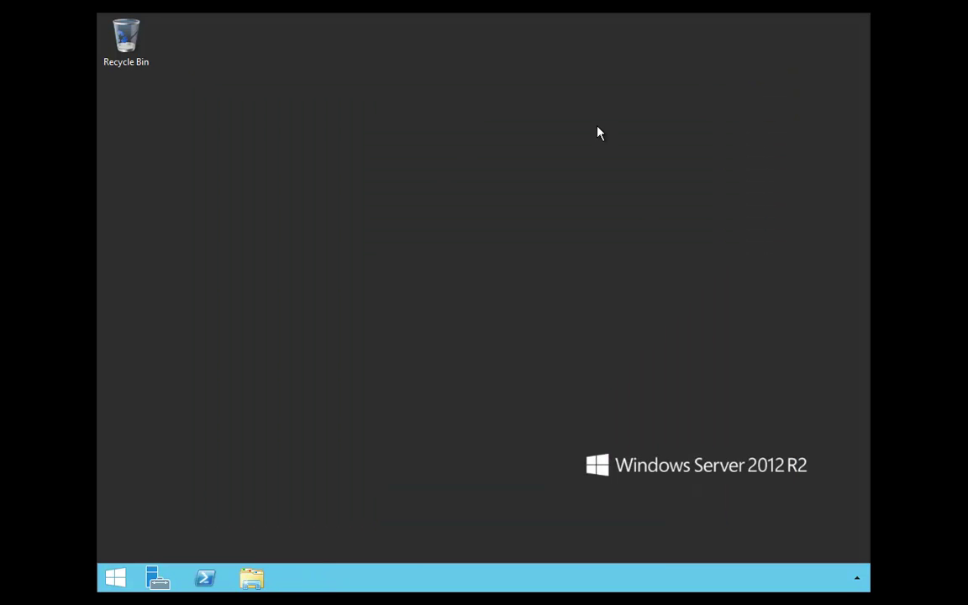